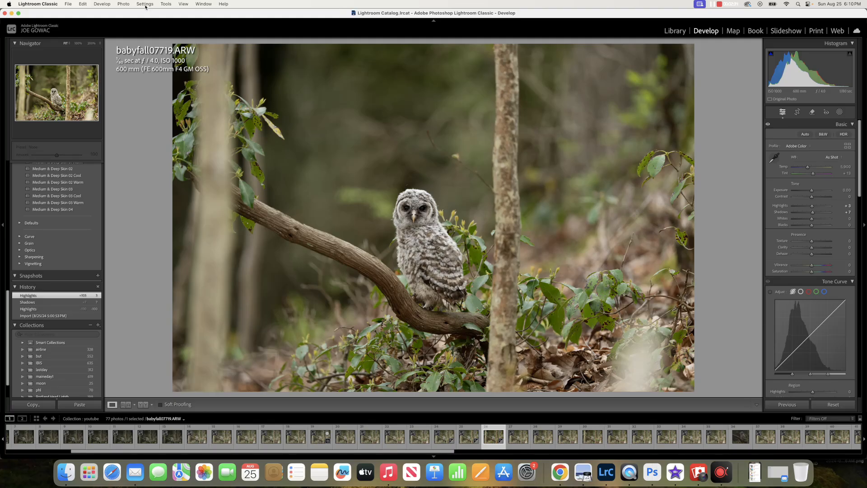
- Send a copy of the owl photo with Lightroom adjustments to Topaz DeNoise AI and apply the Clear model
click(124, 7)
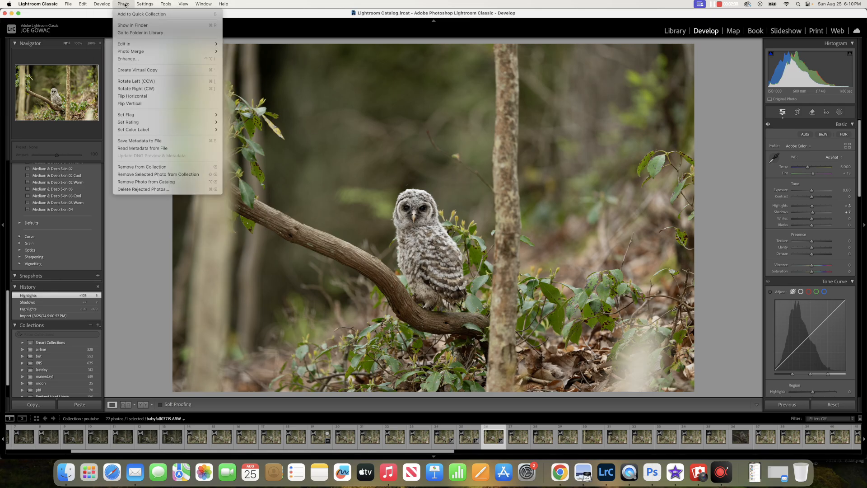
mouse_move(159, 45)
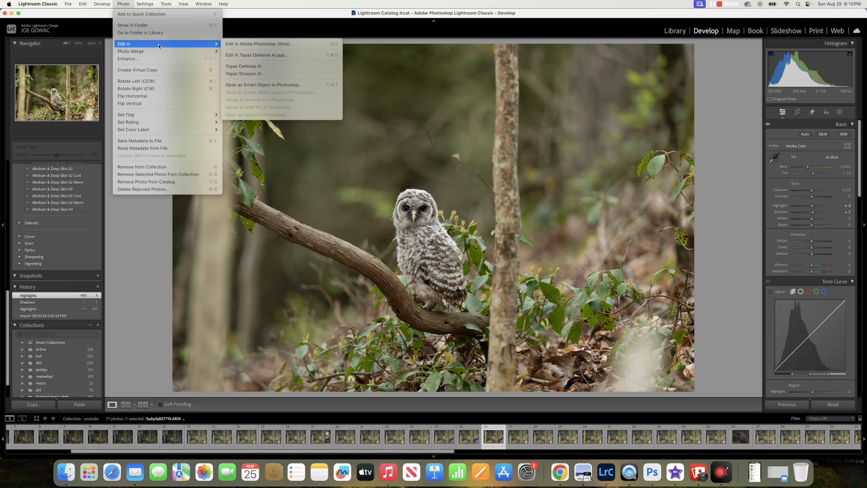
click(279, 66)
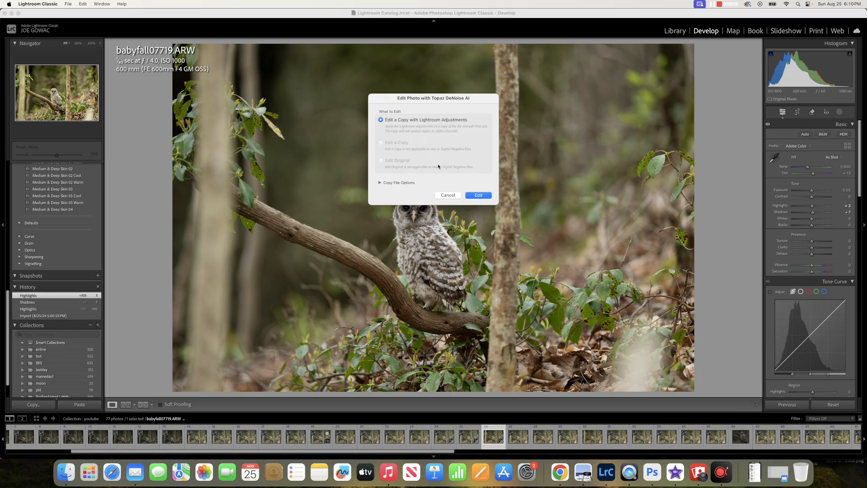
click(485, 193)
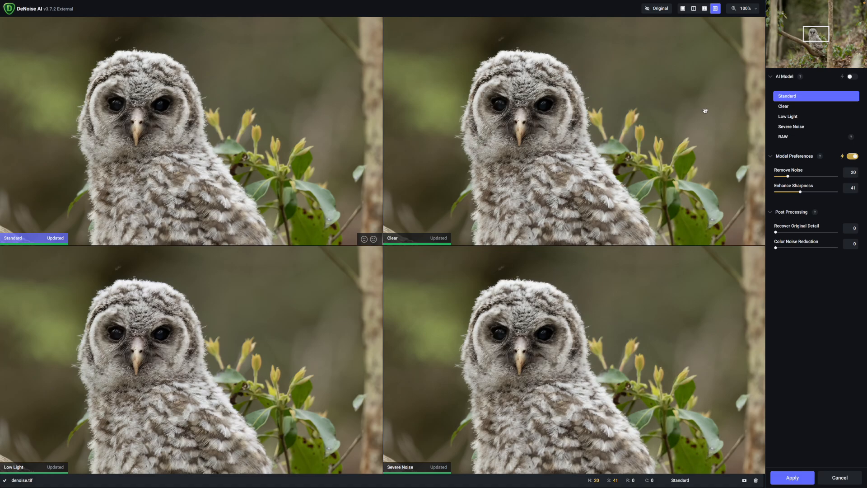
click(790, 108)
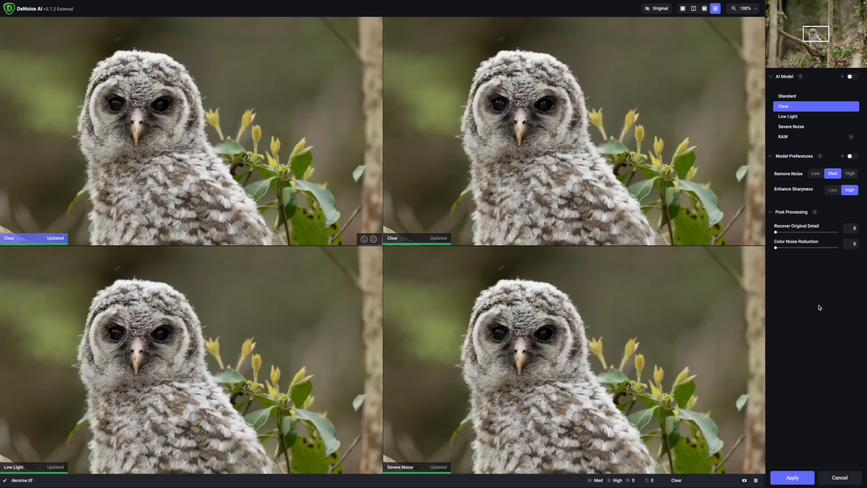
click(797, 479)
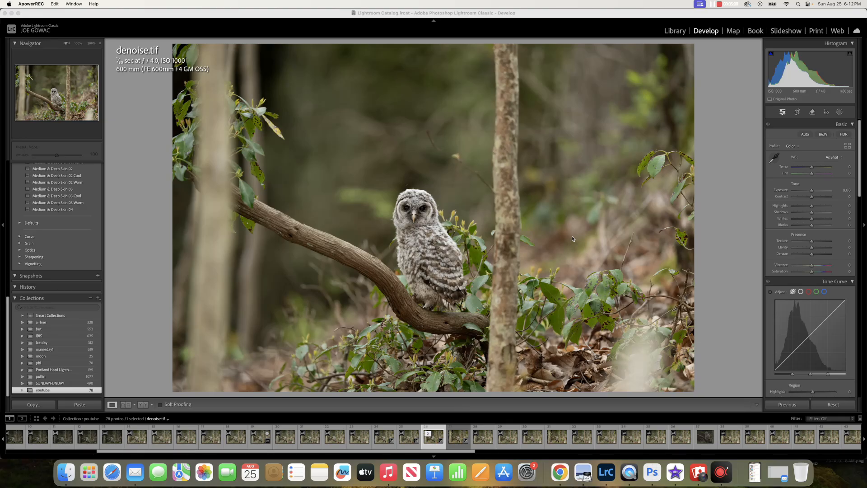
- Start cropping the denoised owl photo and switch the crop frame between portrait and landscape orientation
click(797, 112)
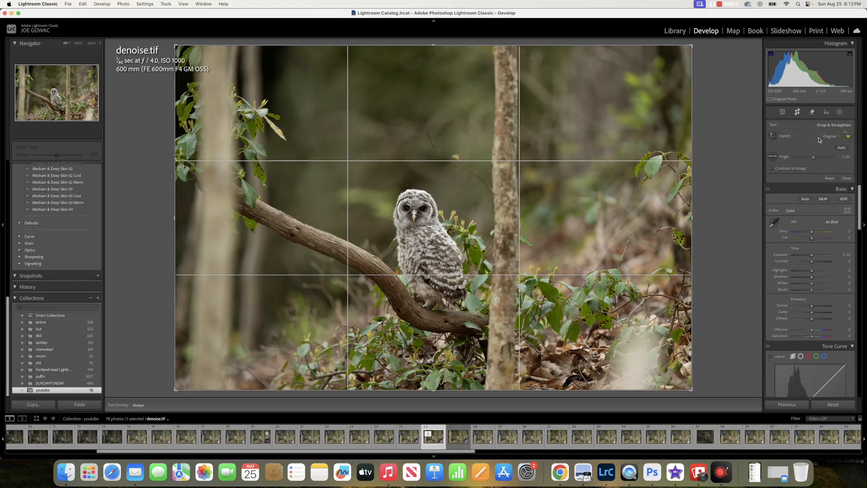
key(x)
key(x)
key(x)
key(x)
key(x)
key(x)
key(x)
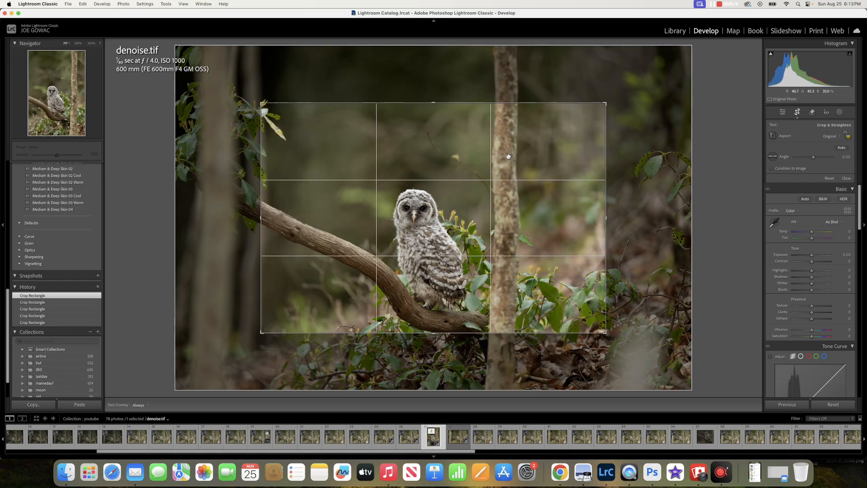
key(x)
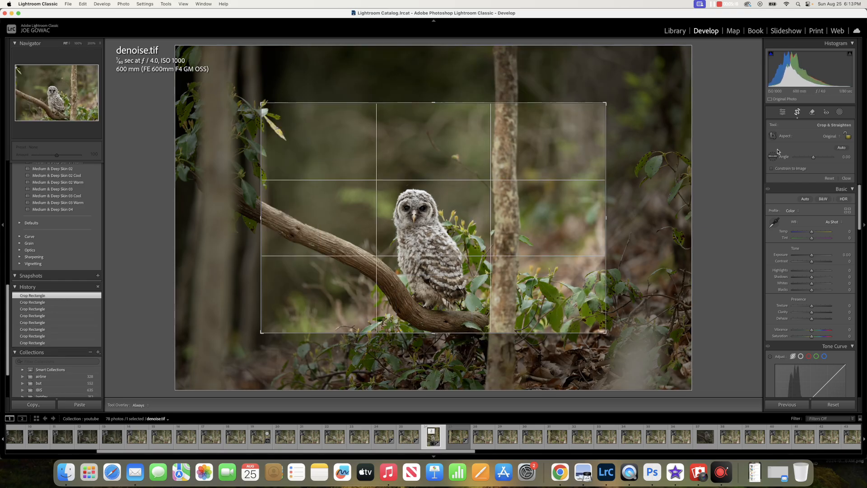
- Crop the photo to a portrait 4 x 5 / 8 x 10 frame closely around the owl and its branch
click(834, 136)
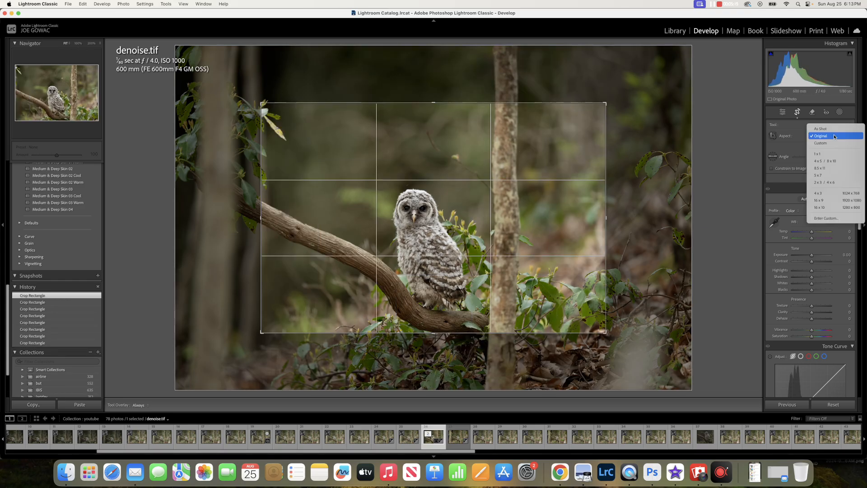
click(840, 161)
key(x)
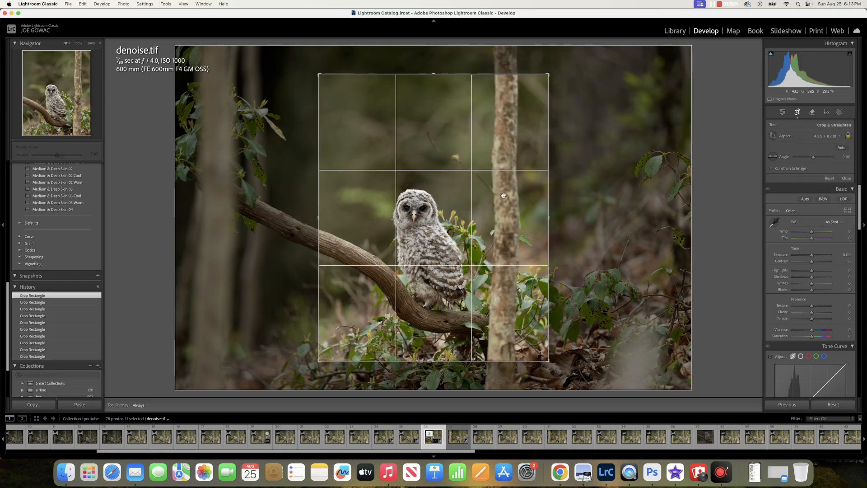
drag(548, 74, 502, 122)
drag(478, 152, 459, 174)
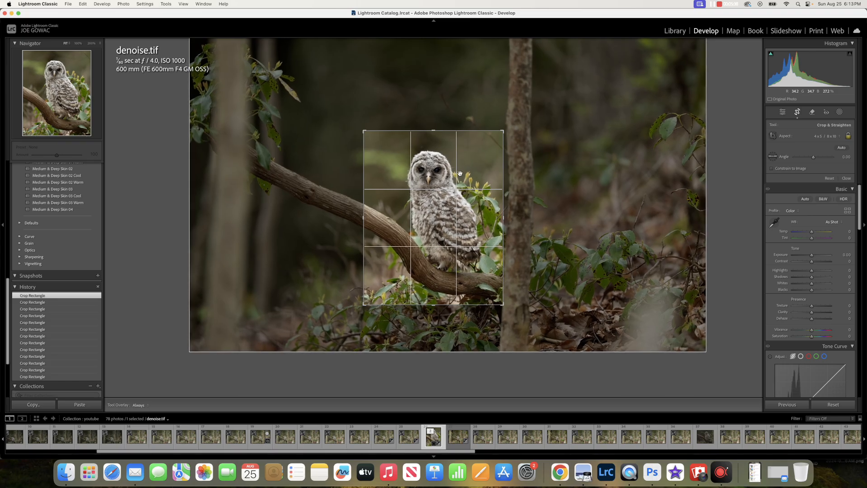
key(Return)
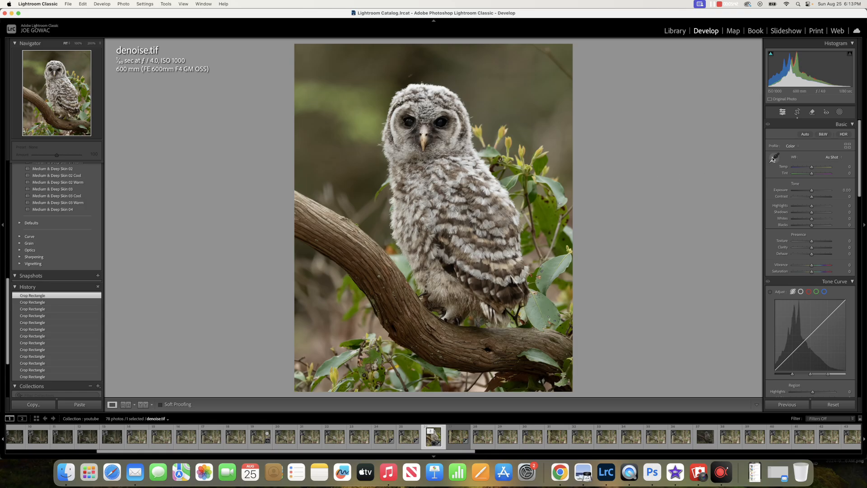
- Reopen the crop and tighten it slightly around the owl from the frame's upper-left corner
click(798, 112)
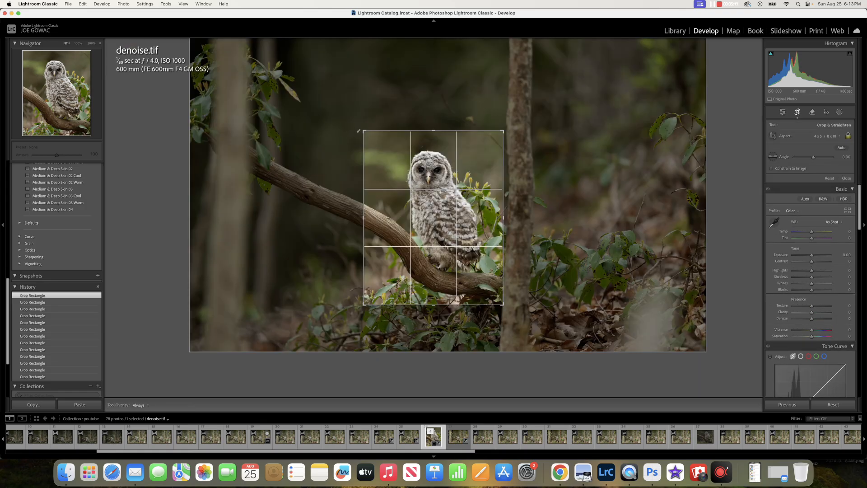
drag(358, 130, 371, 140)
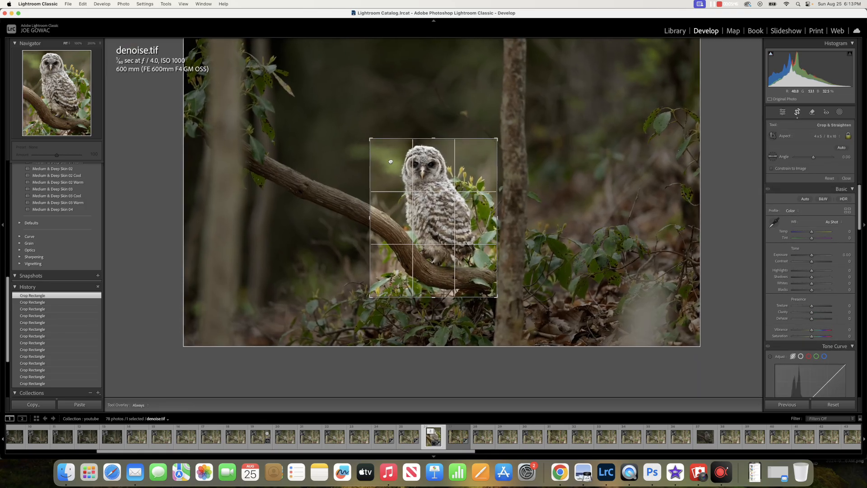
key(Return)
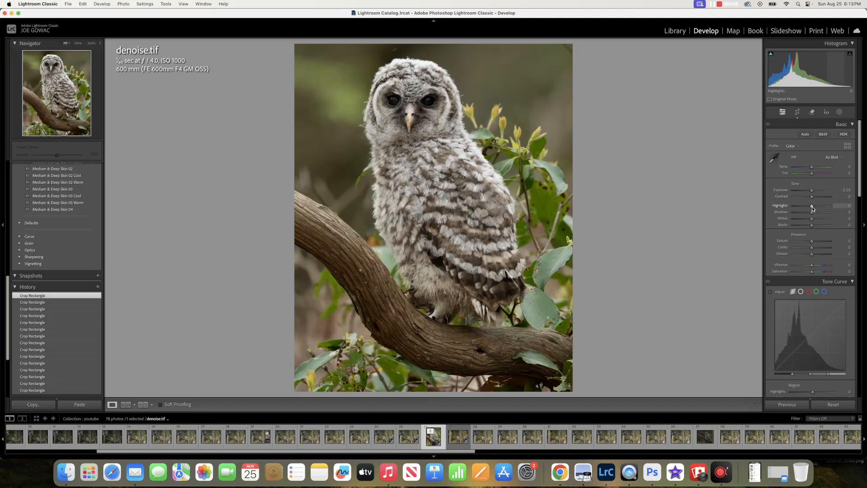
- Set the photo's Highlights to −100, Shadows to +100 and Whites to −19
drag(811, 209, 794, 208)
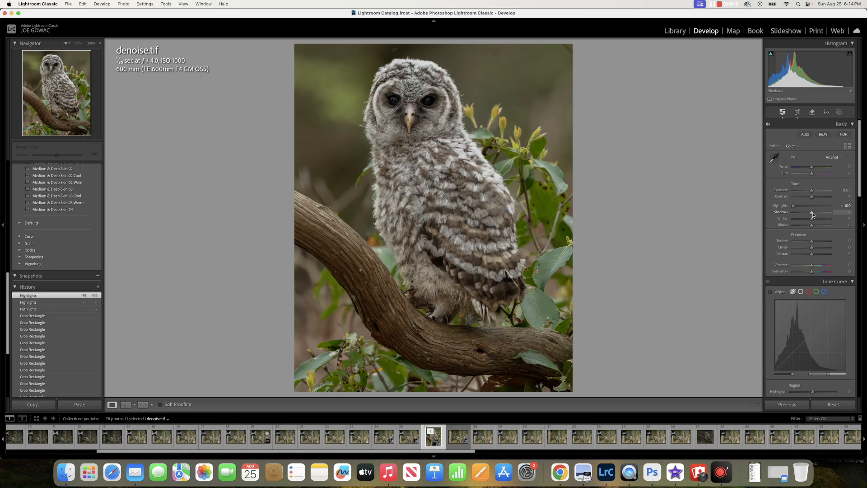
drag(812, 214, 828, 215)
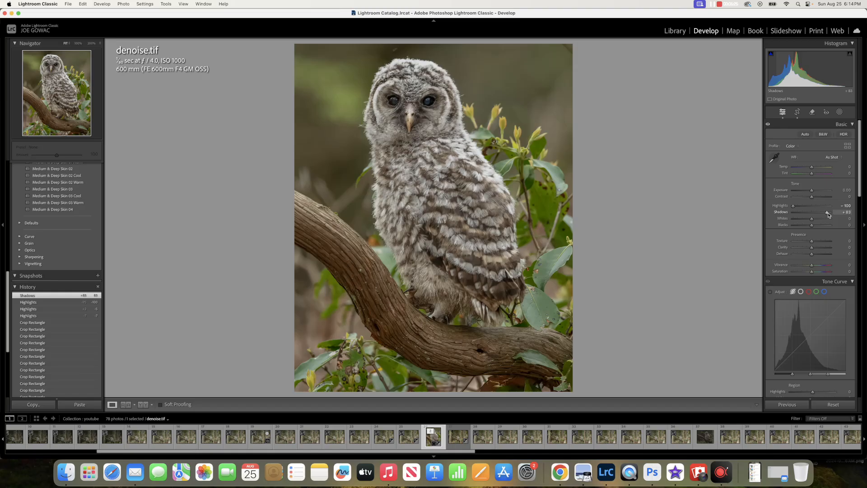
mouse_move(828, 215)
mouse_down()
mouse_move(812, 216)
mouse_move(832, 216)
mouse_up()
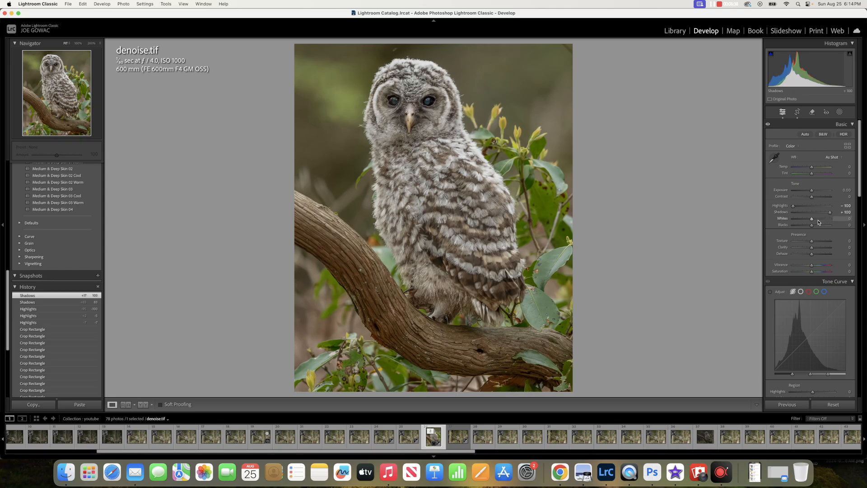
mouse_move(812, 220)
mouse_down()
mouse_move(820, 221)
mouse_move(808, 220)
mouse_up()
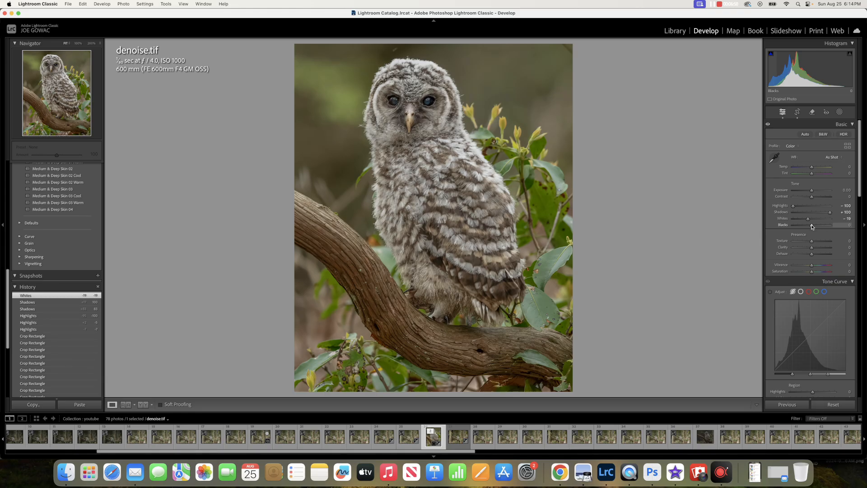
- Try small Blacks and Exposure adjustments, resetting both to 0
mouse_move(811, 226)
mouse_down()
mouse_move(823, 226)
mouse_move(811, 227)
mouse_up()
double_click(811, 225)
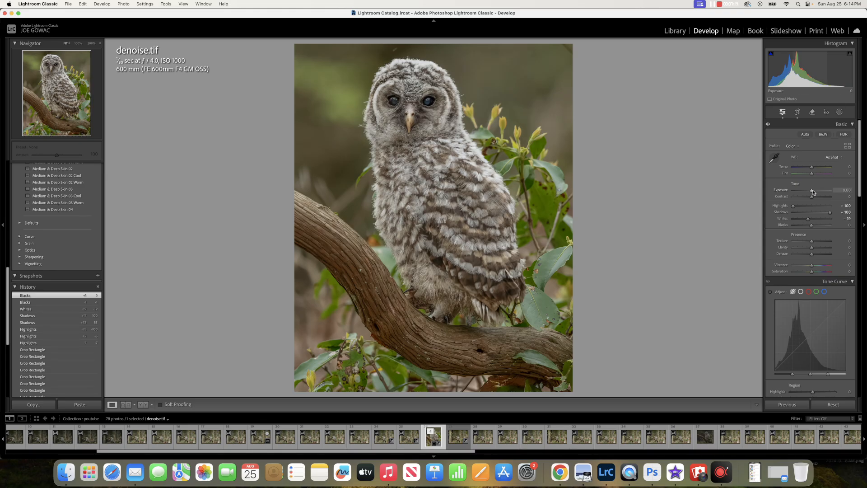
drag(812, 192, 813, 191)
double_click(811, 192)
drag(811, 192, 809, 191)
click(809, 191)
double_click(812, 192)
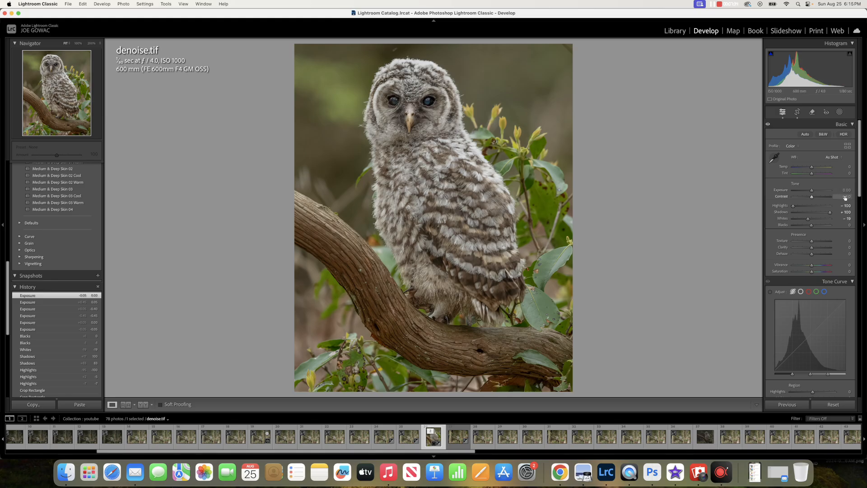
- Raise the photo's Clarity to +31 and set Texture to +2 after trying a much stronger value
scroll(845, 197, down, 1)
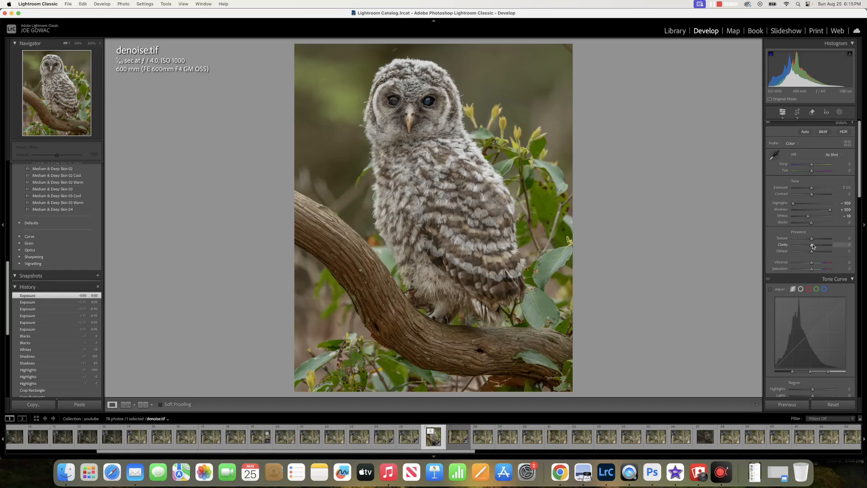
drag(812, 247, 818, 248)
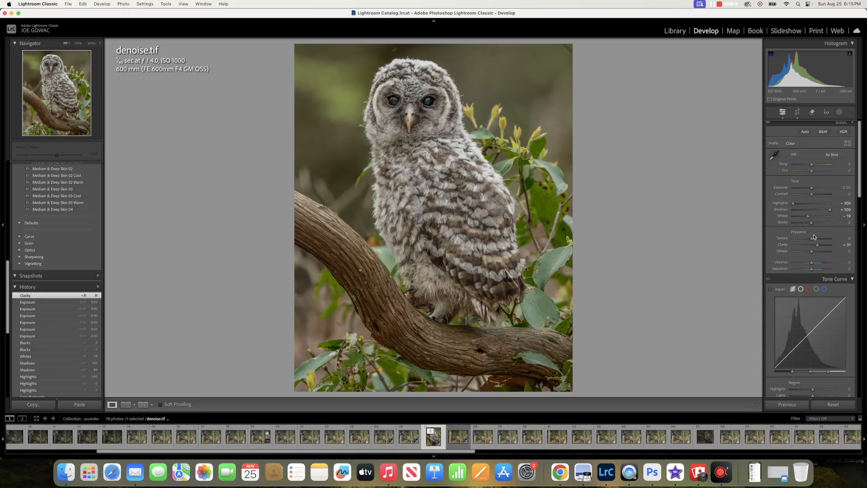
drag(812, 239, 813, 240)
drag(815, 241, 827, 241)
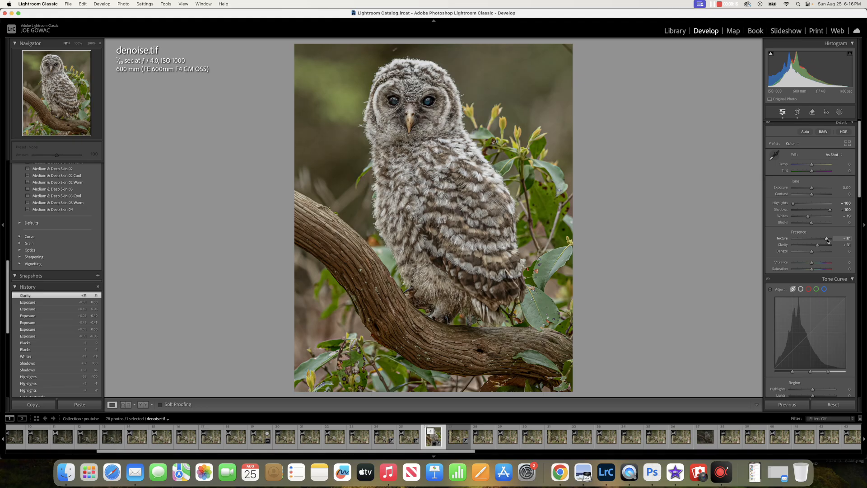
drag(827, 240, 813, 240)
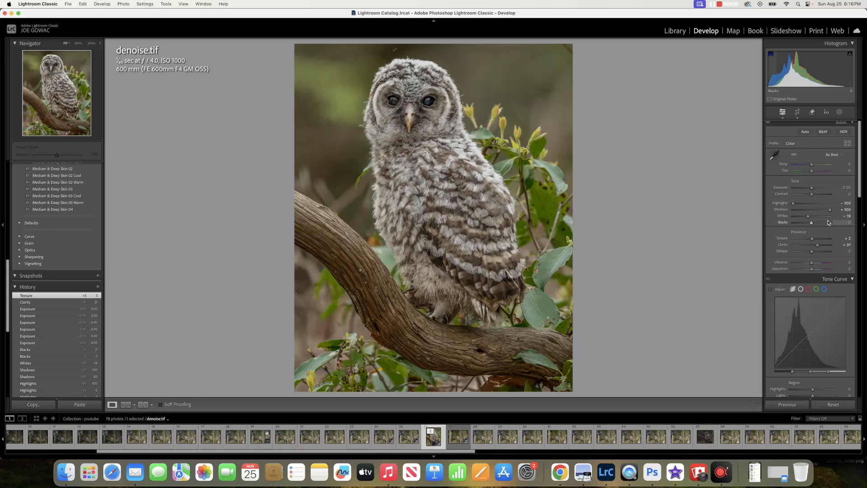
drag(812, 238, 813, 242)
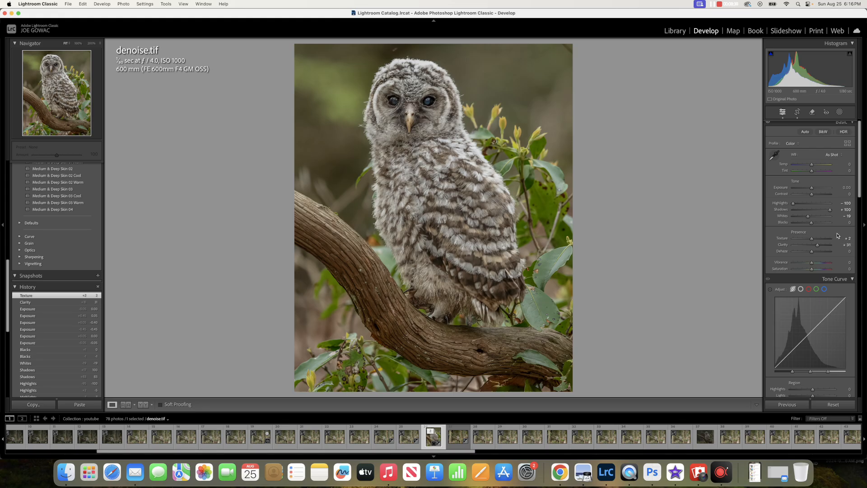
- Reduce the saturation of the greens to −44 in the Color Mixer
scroll(836, 220, down, 1)
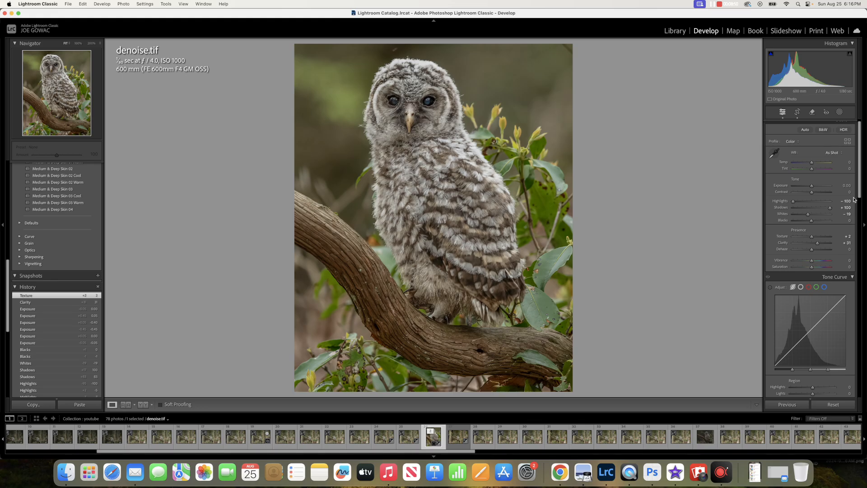
drag(859, 175, 860, 239)
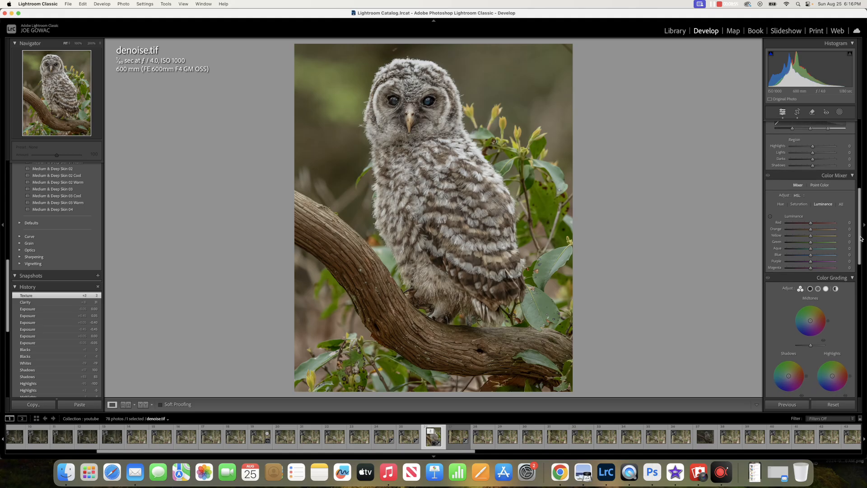
click(802, 206)
drag(810, 242, 769, 244)
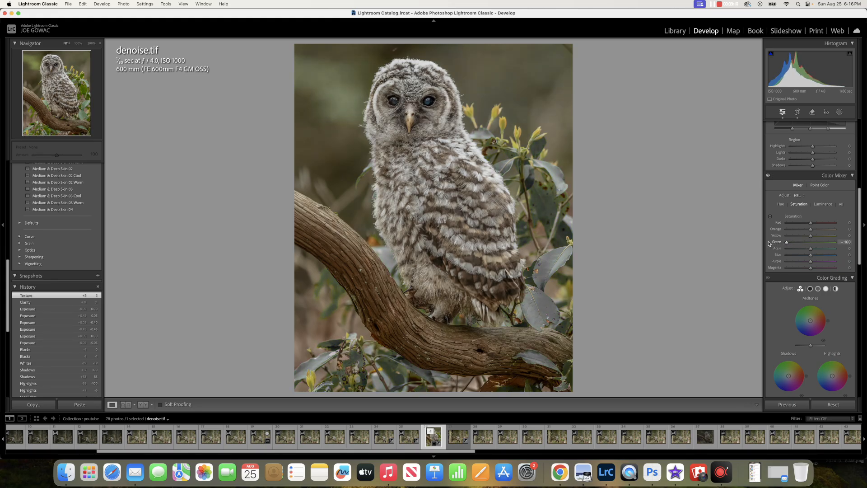
drag(787, 244, 791, 244)
drag(791, 243, 801, 244)
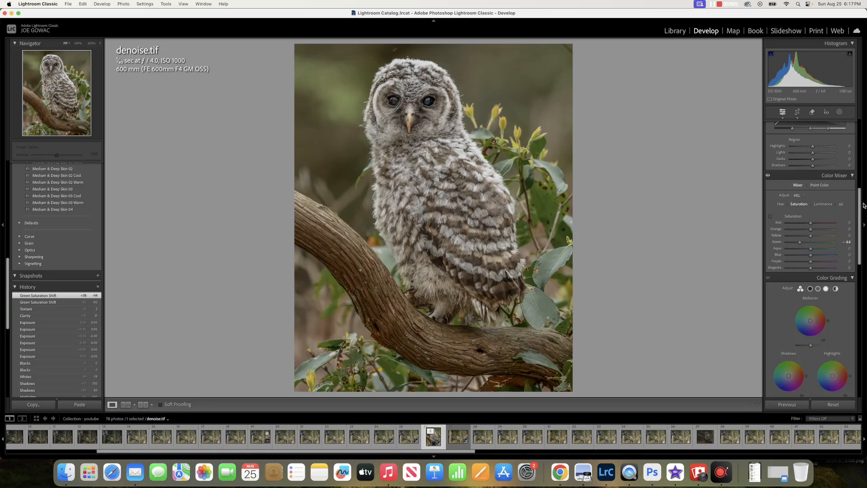
- Set the sharpening Amount to 20 and raise Masking to about 38 while previewing the mask
drag(860, 202, 864, 279)
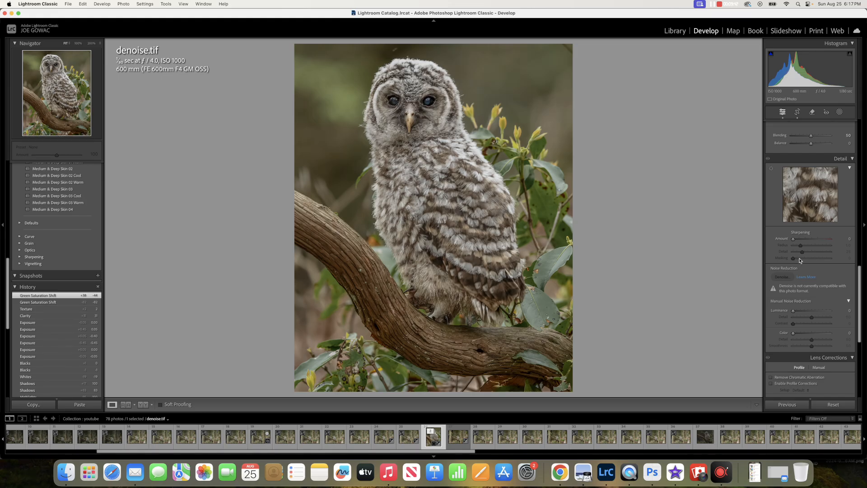
click(799, 239)
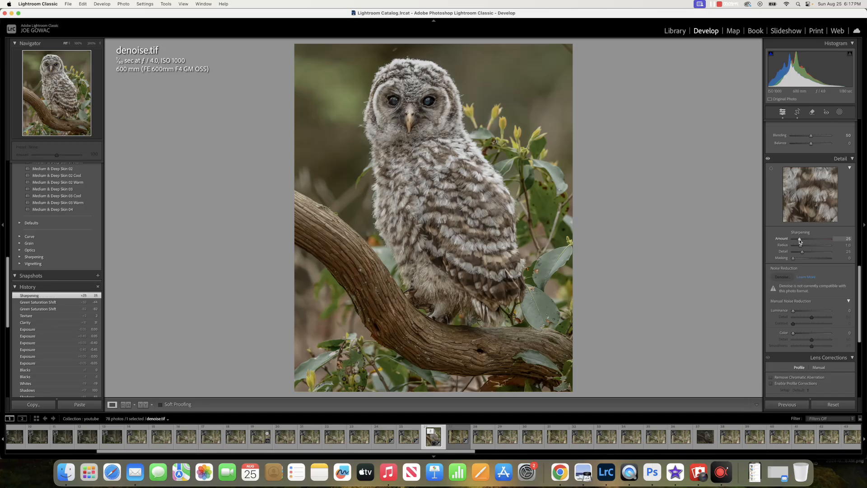
drag(799, 242, 798, 240)
key(alt)
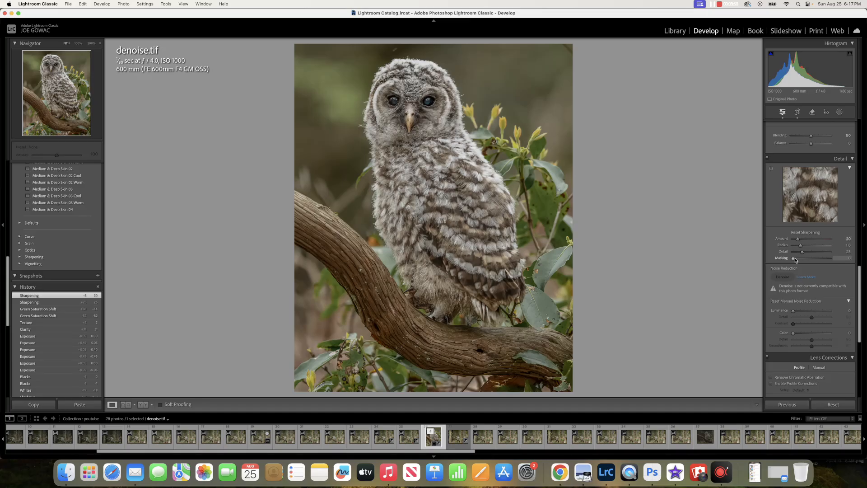
drag(795, 260, 808, 261)
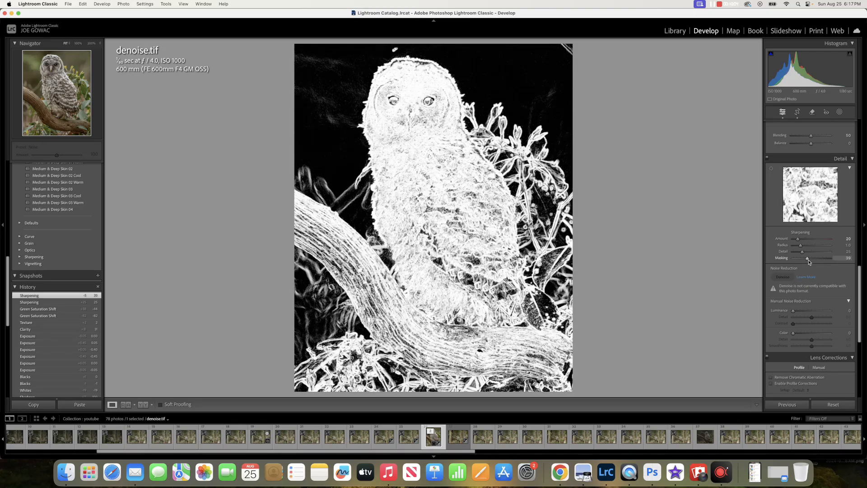
- Lower the sharpening Masking to 28 and the sharpening Amount to 10
mouse_move(808, 262)
mouse_down()
mouse_move(791, 261)
mouse_move(805, 262)
mouse_up()
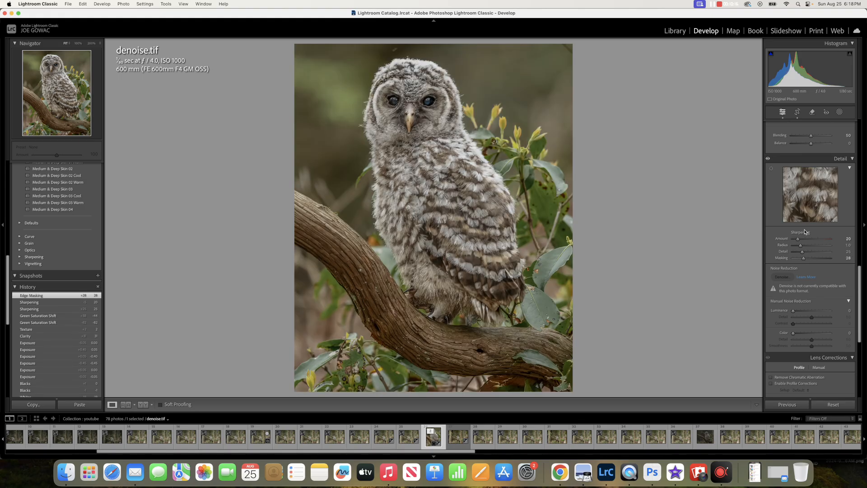
drag(798, 241, 797, 241)
click(123, 4)
mouse_move(147, 46)
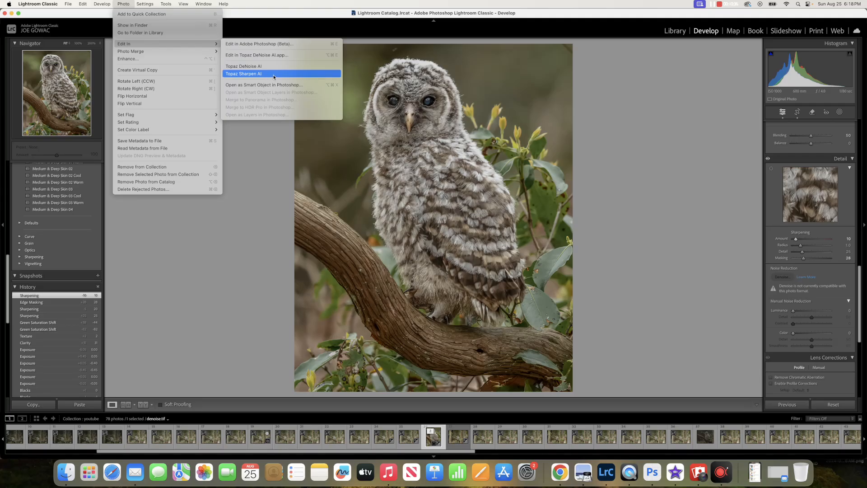
click(625, 144)
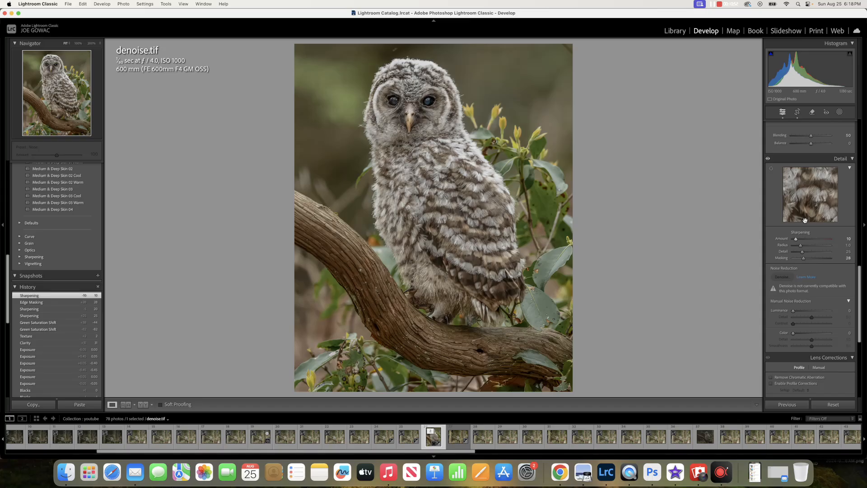
- Add a dark post-crop vignette with Amount −44 and Roundness −41
scroll(819, 228, down, 1)
scroll(819, 227, down, 2)
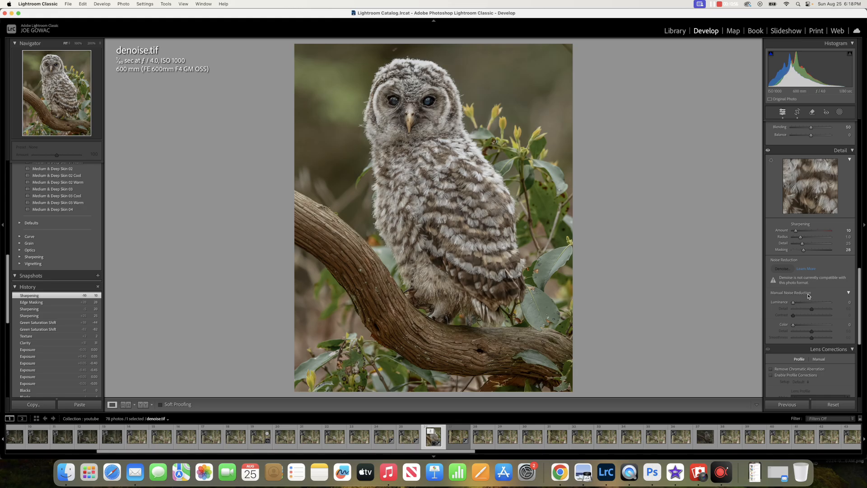
scroll(809, 295, down, 5)
scroll(809, 296, down, 10)
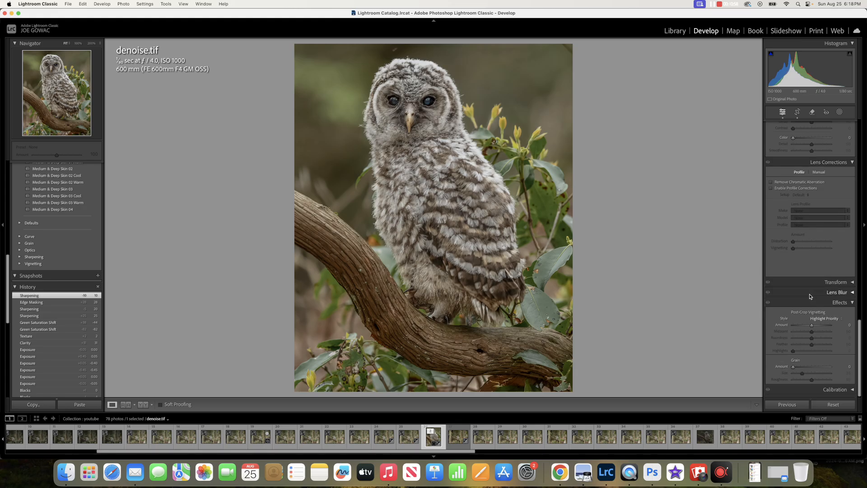
drag(811, 325, 804, 326)
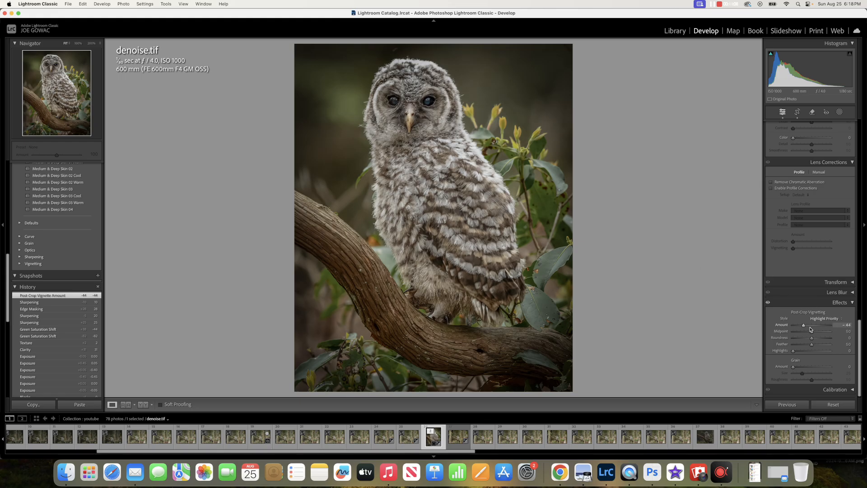
mouse_move(811, 339)
mouse_down()
mouse_move(824, 340)
mouse_move(804, 339)
mouse_up()
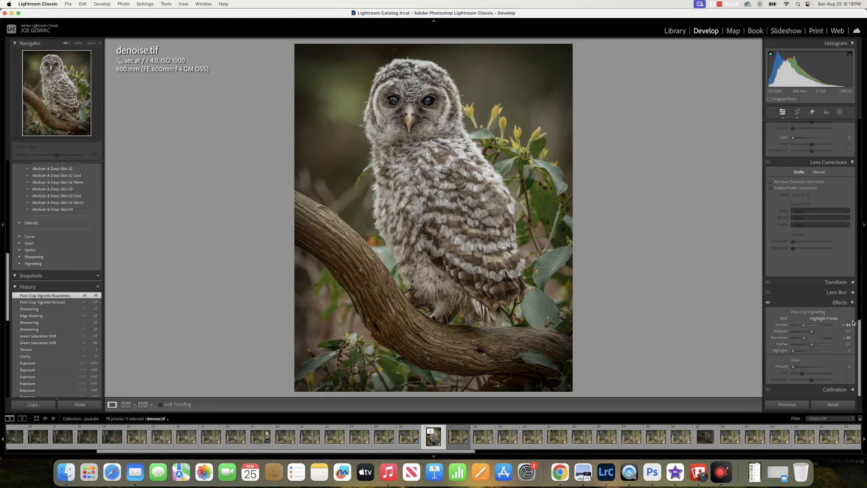
- Create a subject mask covering the owl and branch, and raise its Shadows to 63
drag(859, 324, 866, 118)
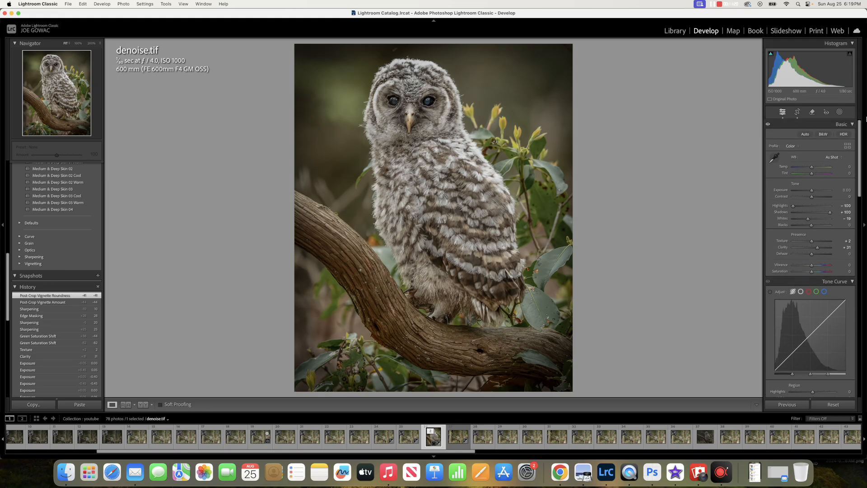
click(840, 113)
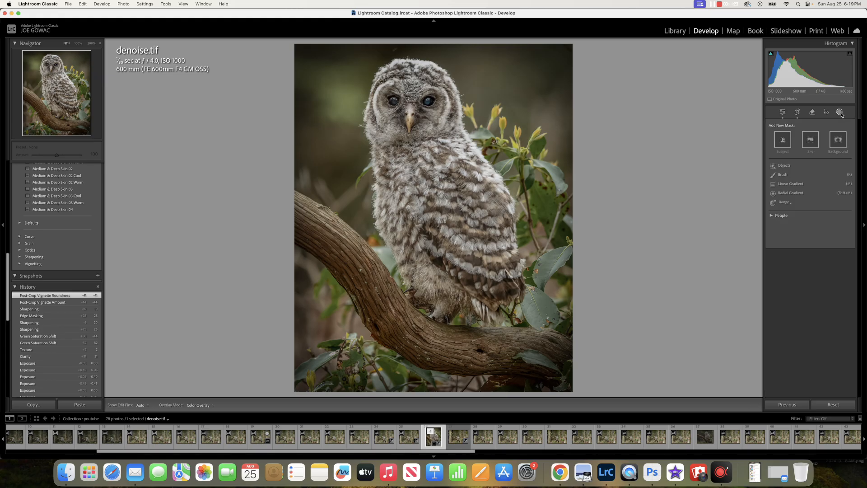
click(783, 140)
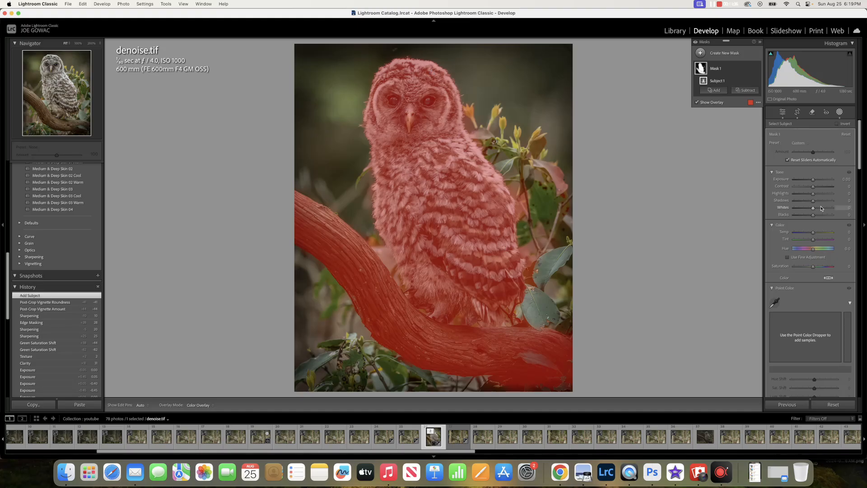
drag(814, 202, 826, 204)
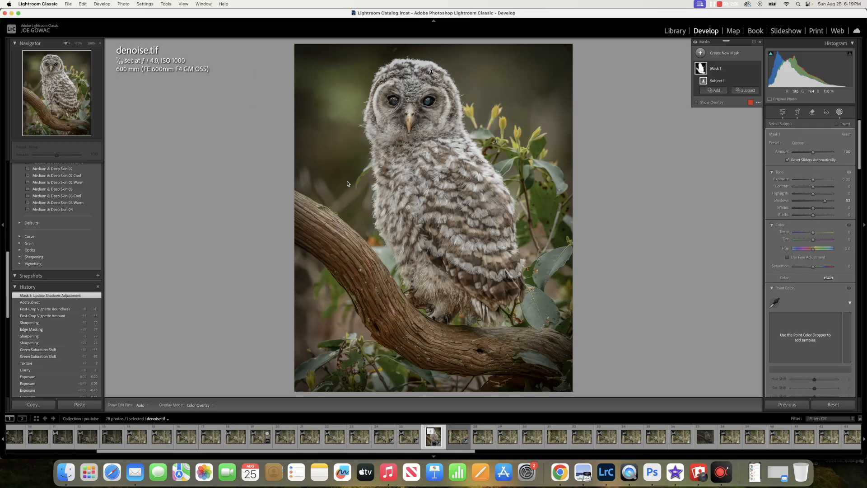
- Send the owl photo from Lightroom Classic to Adobe Photoshop (Beta) for further editing
click(129, 4)
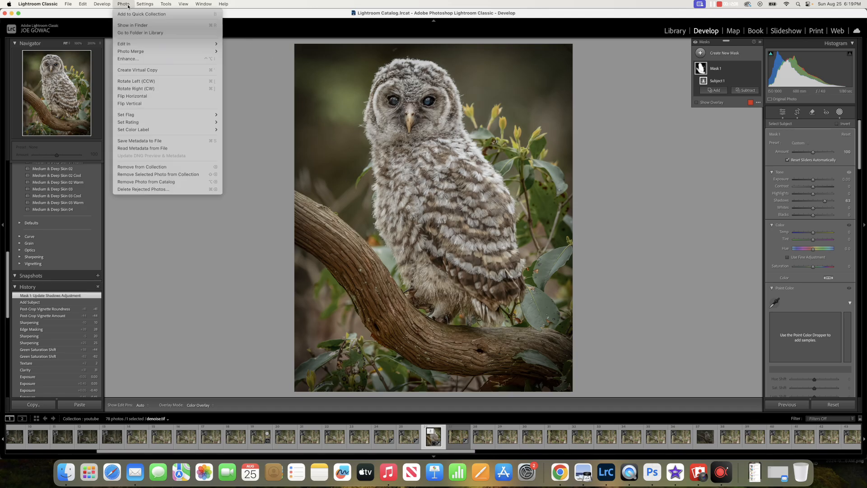
mouse_move(144, 45)
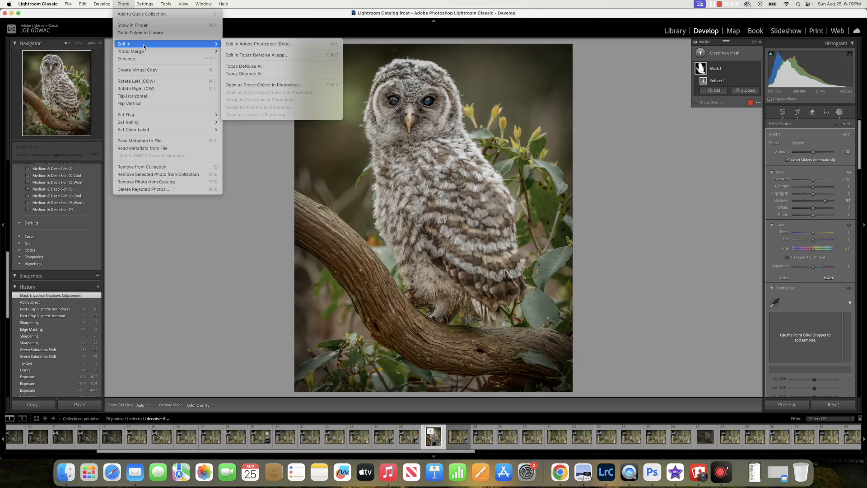
click(272, 44)
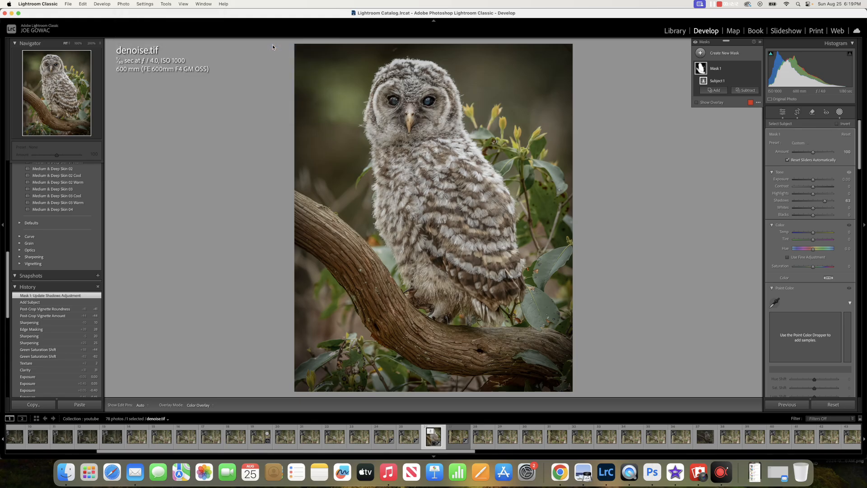
click(479, 188)
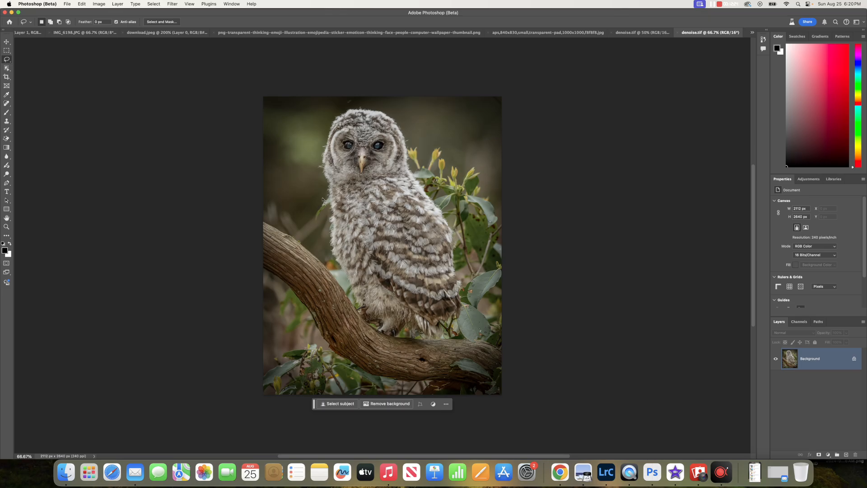
- Lasso the leafy twig beside the left edge of the owl's chest and replace it using Generative Fill without a prompt
mouse_move(321, 199)
mouse_down()
mouse_move(313, 224)
mouse_move(319, 228)
mouse_move(327, 211)
mouse_up()
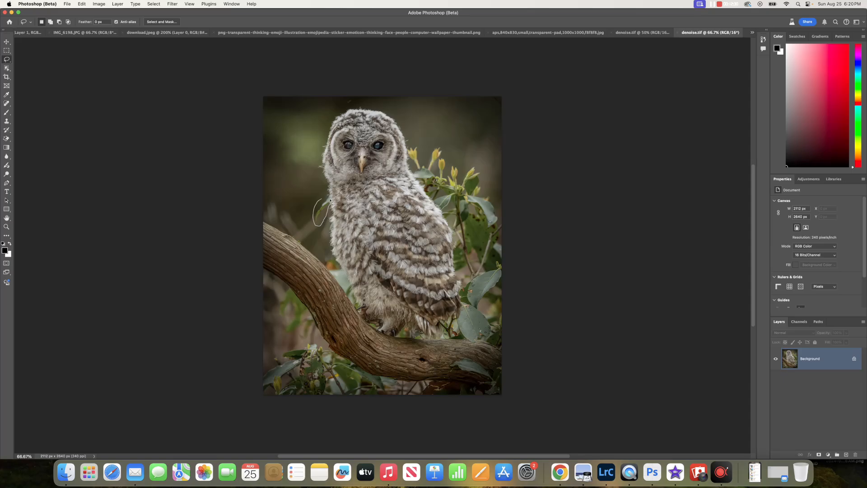
drag(323, 203, 322, 201)
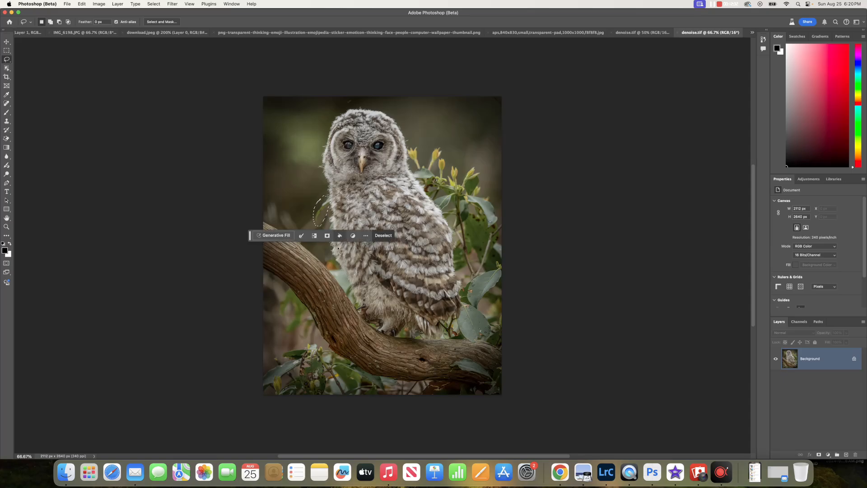
click(272, 235)
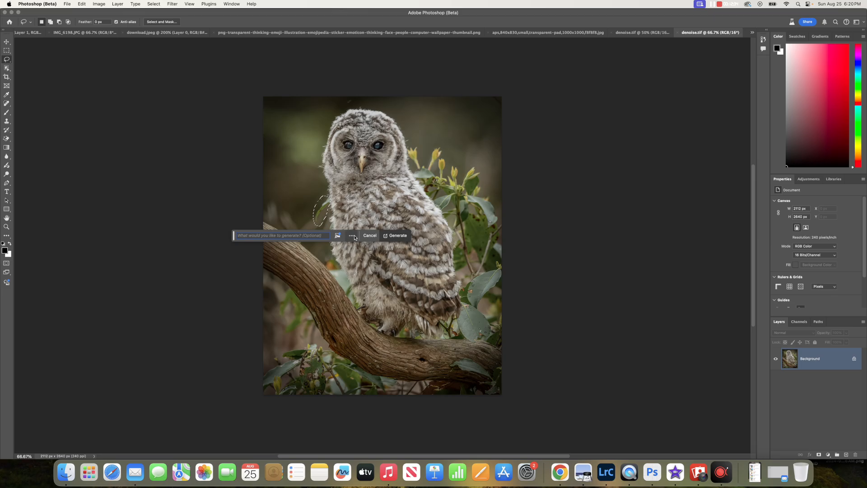
click(397, 236)
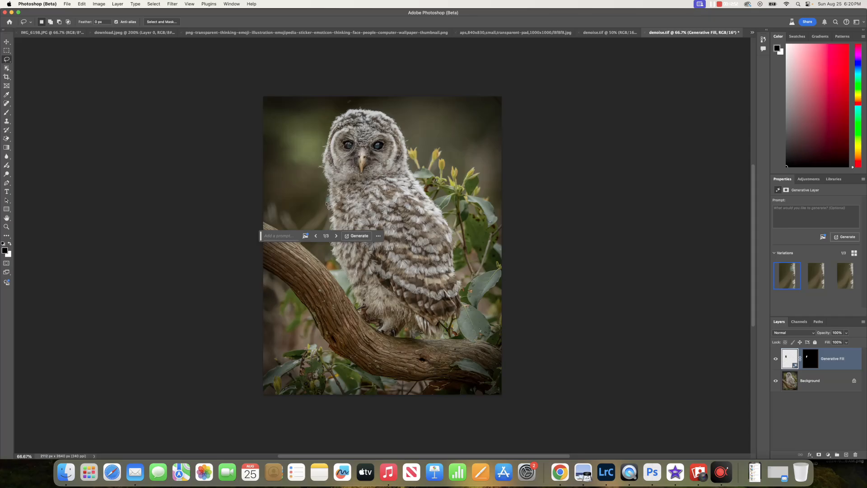
- Replace the small leftover spot beside the owl's neck using promptless Generative Fill, compare the variations and keep the first one
drag(325, 197, 325, 202)
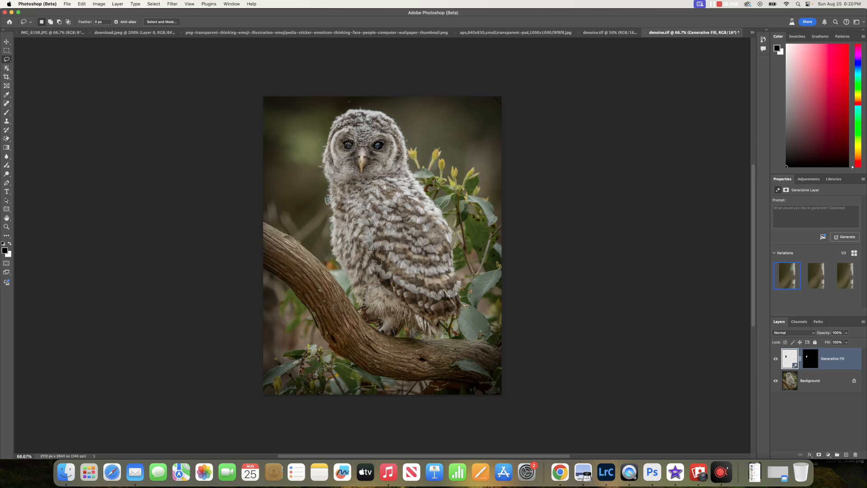
drag(329, 199, 328, 202)
click(282, 216)
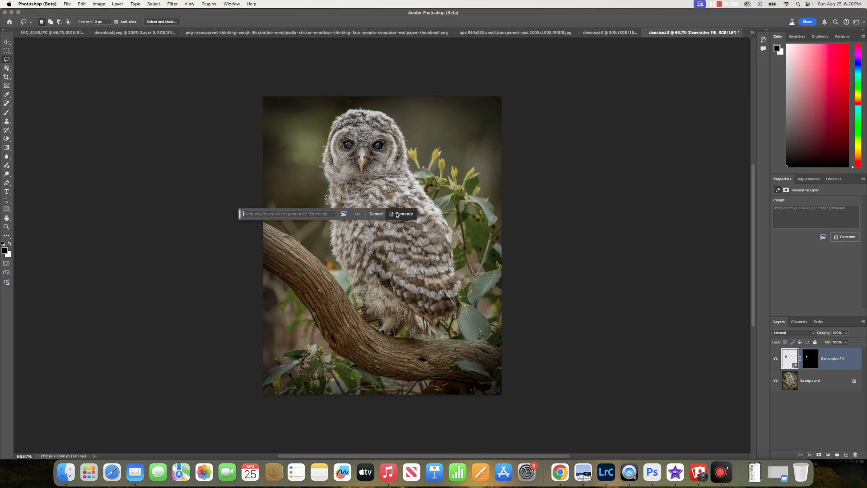
click(405, 214)
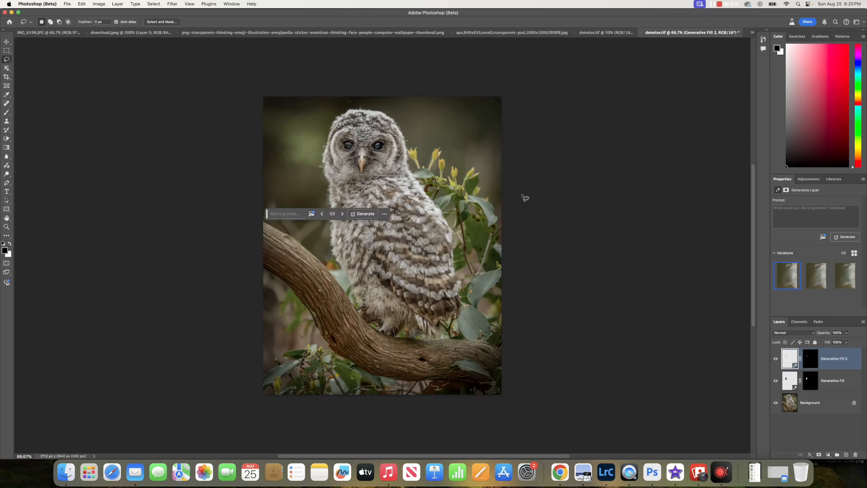
drag(269, 219, 400, 233)
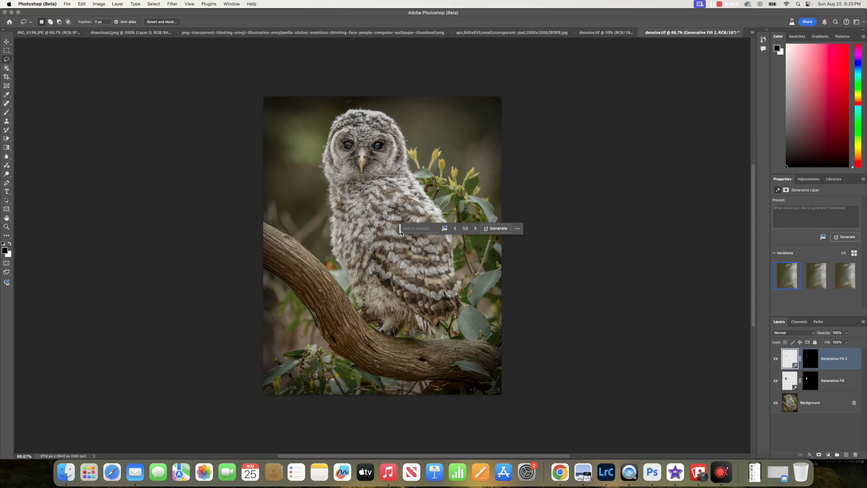
click(475, 229)
click(474, 228)
click(454, 229)
click(454, 229)
- Lasso the blurry stems above the branch at the photo's left edge and replace them using Generative Fill without a prompt
mouse_move(288, 202)
mouse_down()
mouse_move(262, 202)
mouse_move(266, 224)
mouse_move(313, 243)
mouse_move(316, 207)
mouse_move(305, 193)
mouse_move(277, 199)
mouse_up()
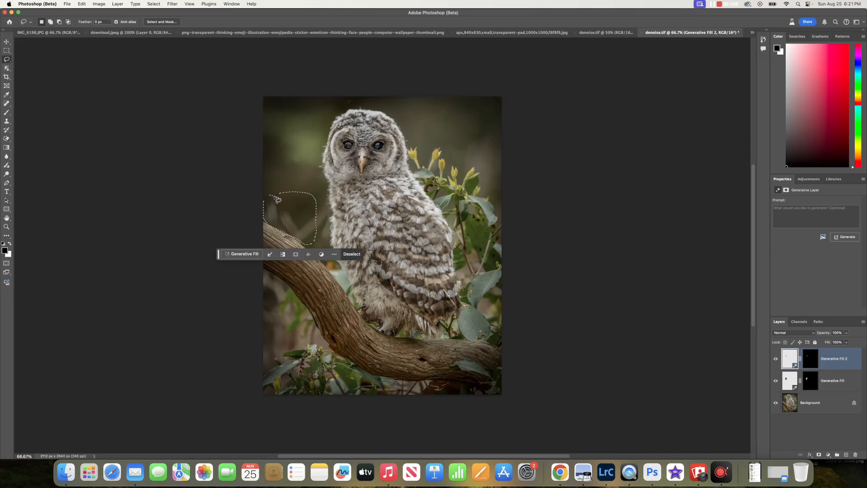
click(244, 253)
click(366, 254)
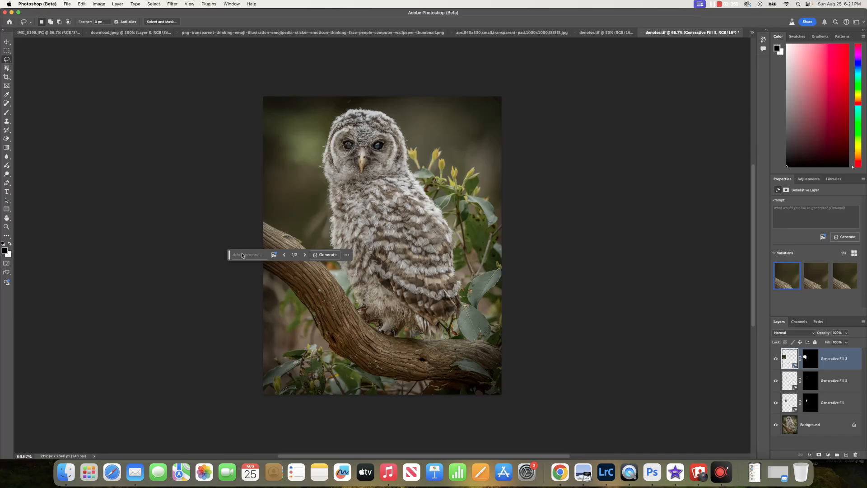
drag(229, 257, 472, 255)
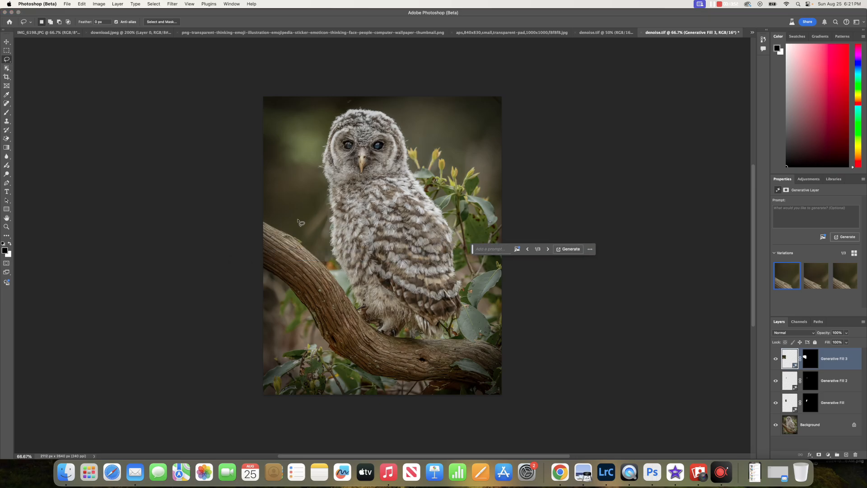
- Lasso the background between the branch and the owl's chest and clean it up using Generative Fill without a prompt
mouse_move(289, 222)
mouse_down()
mouse_move(328, 260)
mouse_move(328, 200)
mouse_move(290, 194)
mouse_move(275, 209)
mouse_move(294, 229)
mouse_up()
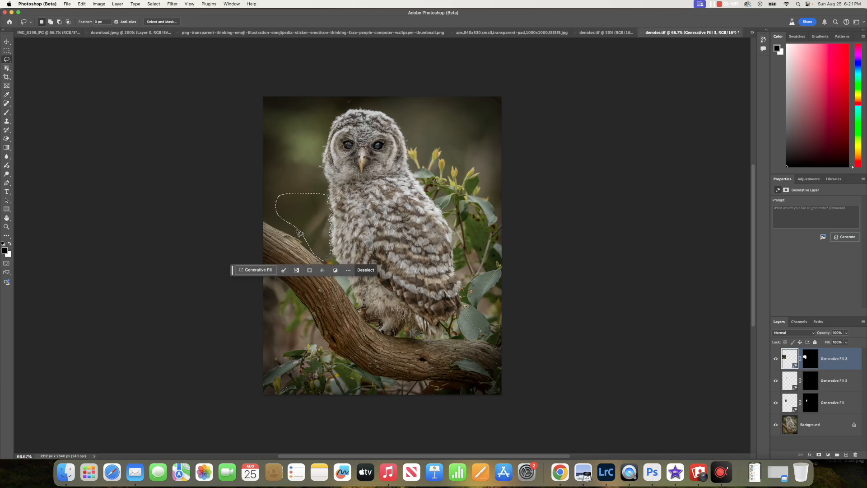
click(255, 270)
click(373, 270)
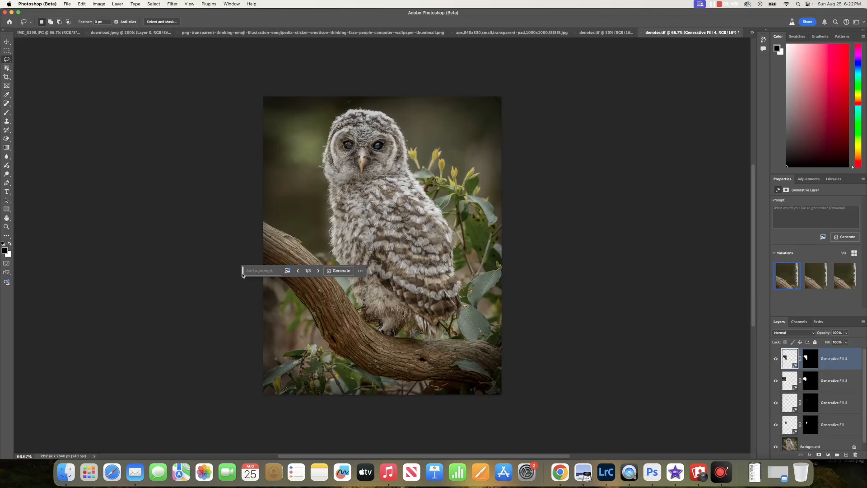
drag(242, 274, 76, 248)
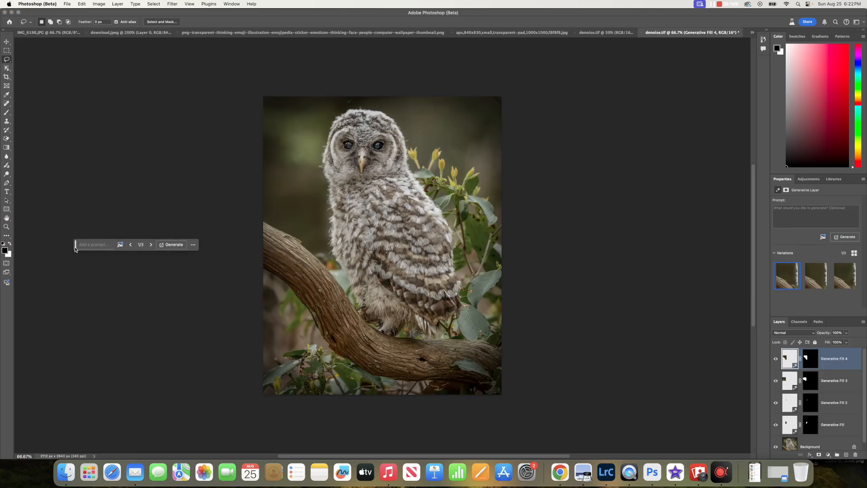